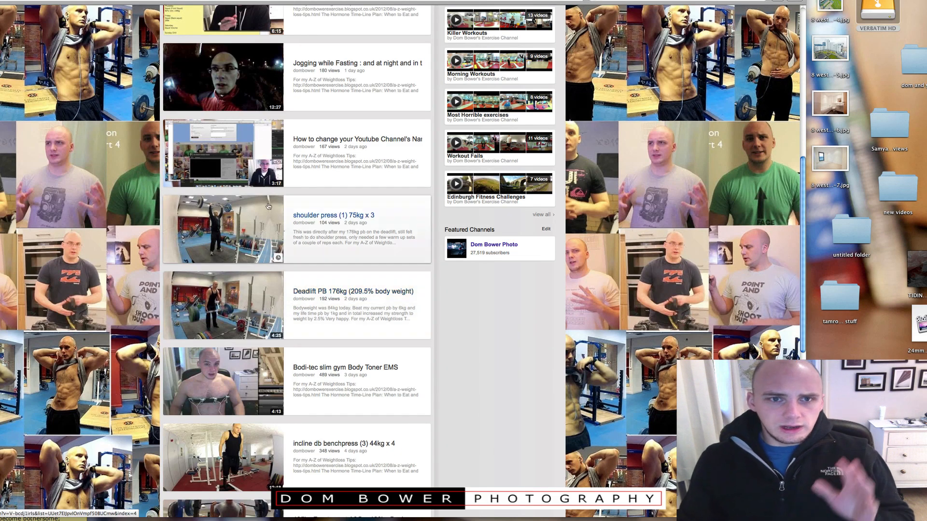
# Open the Info and Settings page of the Deadlift PB 176kg video through the Video Manager.
pyautogui.click(285, 247)
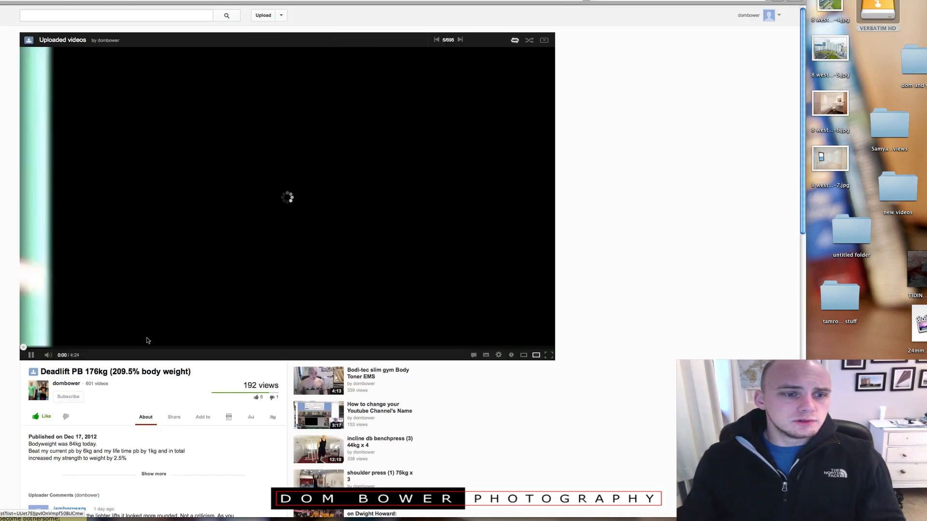
pyautogui.click(32, 358)
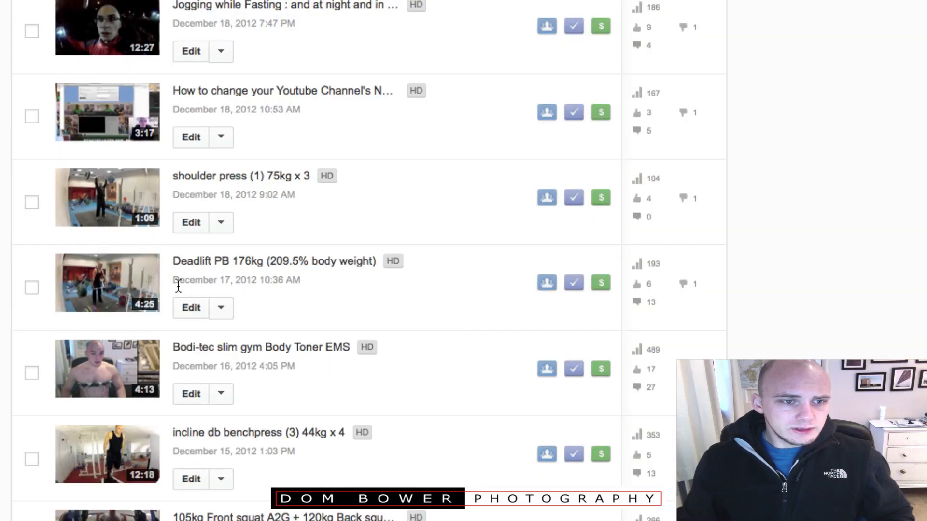
pyautogui.click(221, 307)
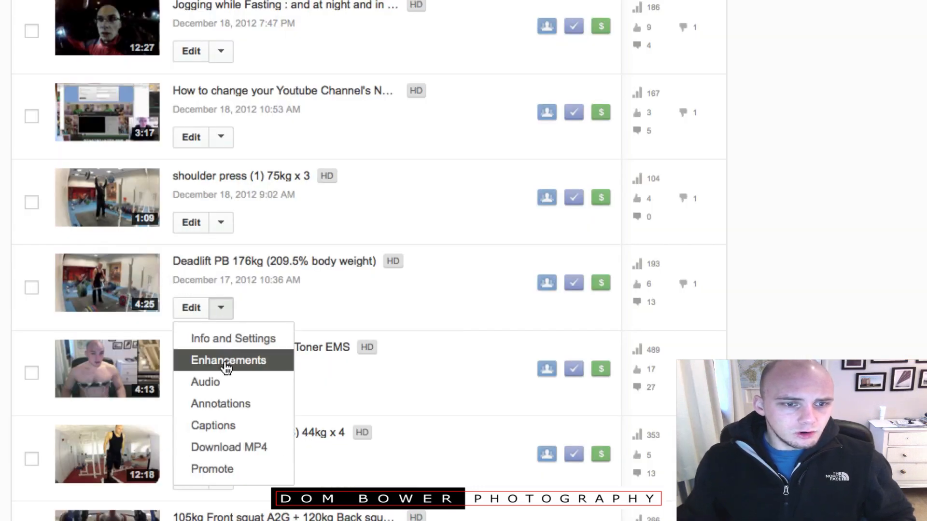
pyautogui.click(234, 339)
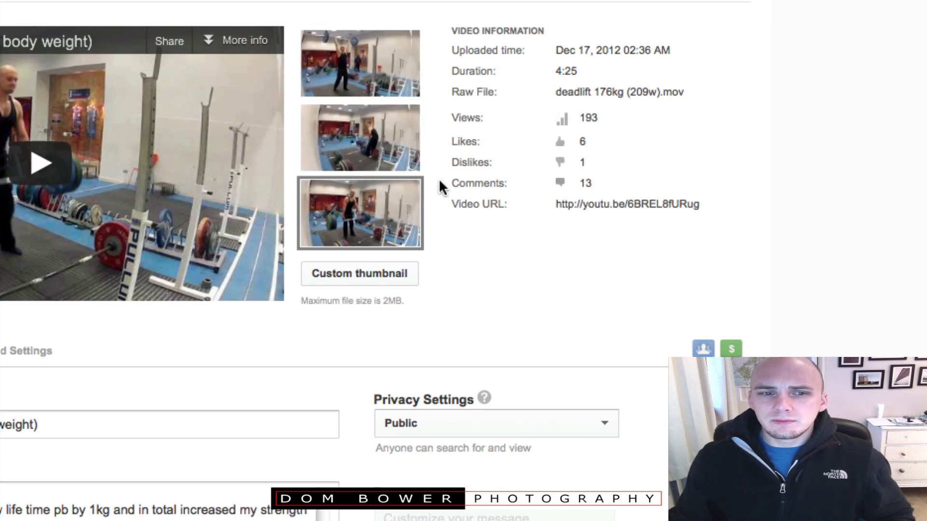
# Set the video's playback quality to 1080p.
pyautogui.moveTo(382, 303)
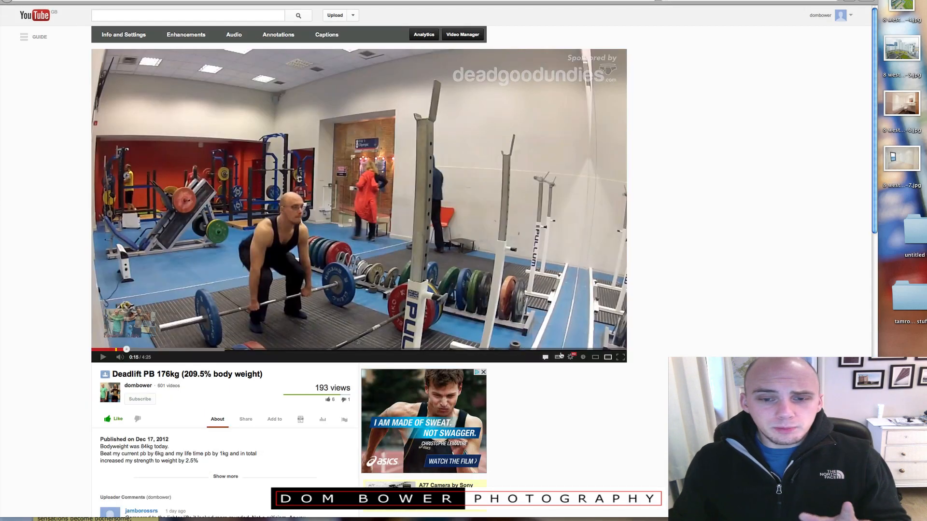
pyautogui.click(571, 357)
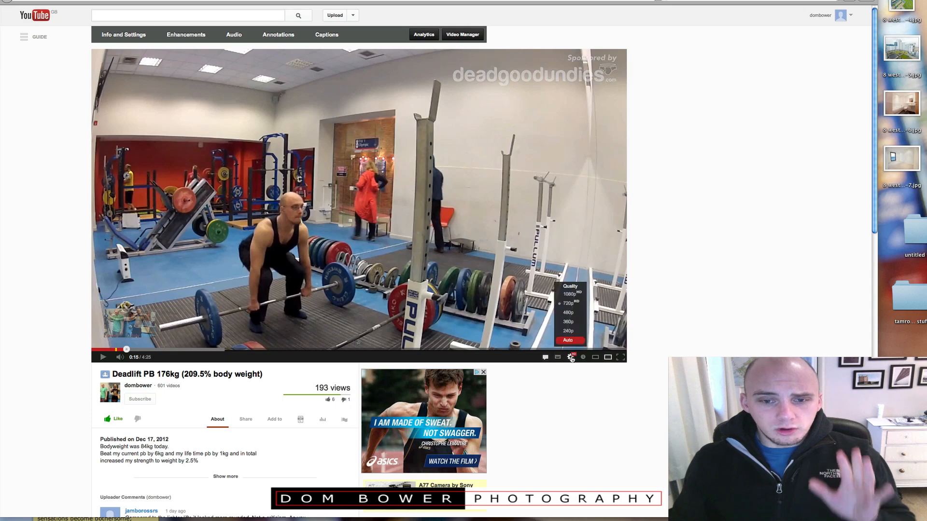
pyautogui.click(568, 304)
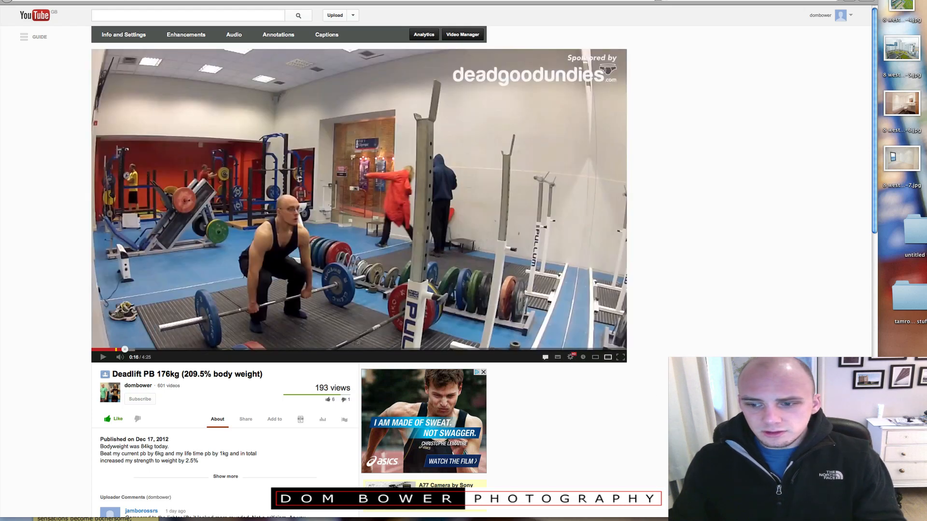
# Scrub the video to about 3:56 and pause on the frame of the finished lift.
pyautogui.moveTo(875, 515); pyautogui.dragTo(890, 520)
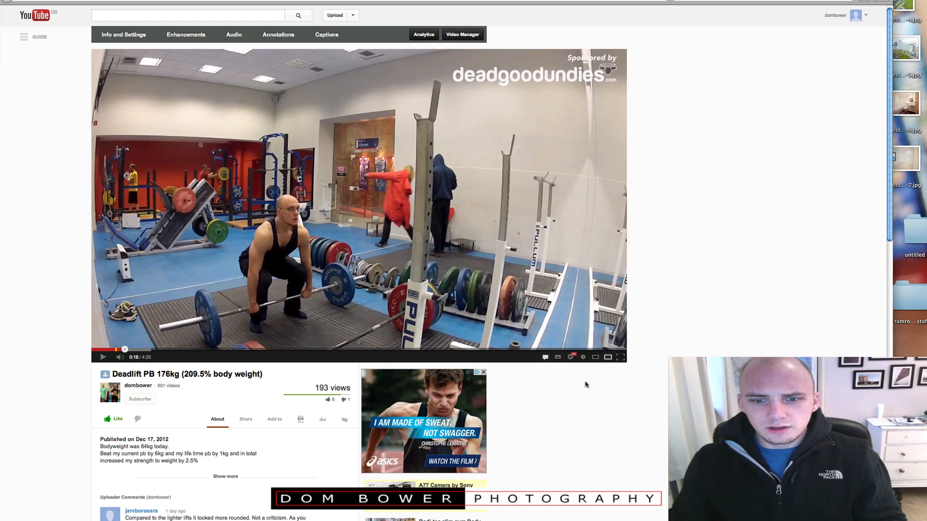
pyautogui.click(364, 349)
pyautogui.moveTo(387, 352); pyautogui.dragTo(425, 351)
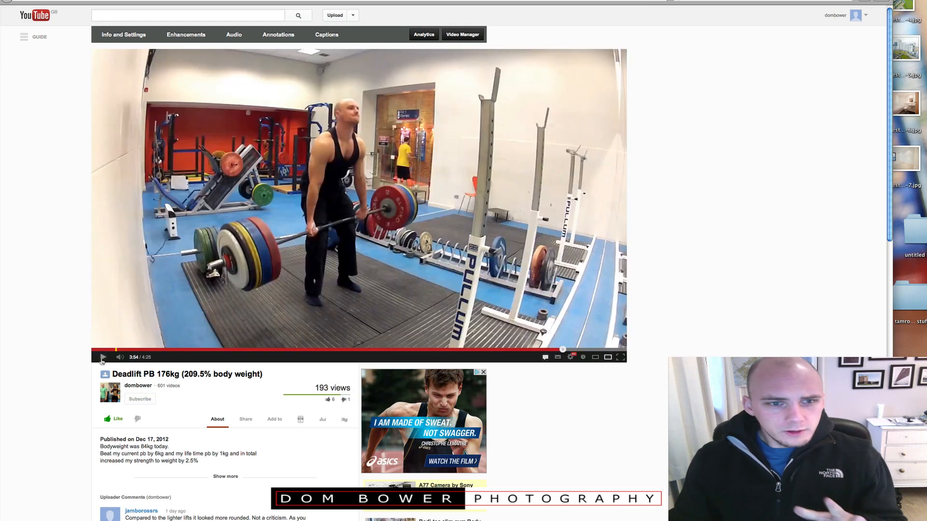
pyautogui.click(102, 360)
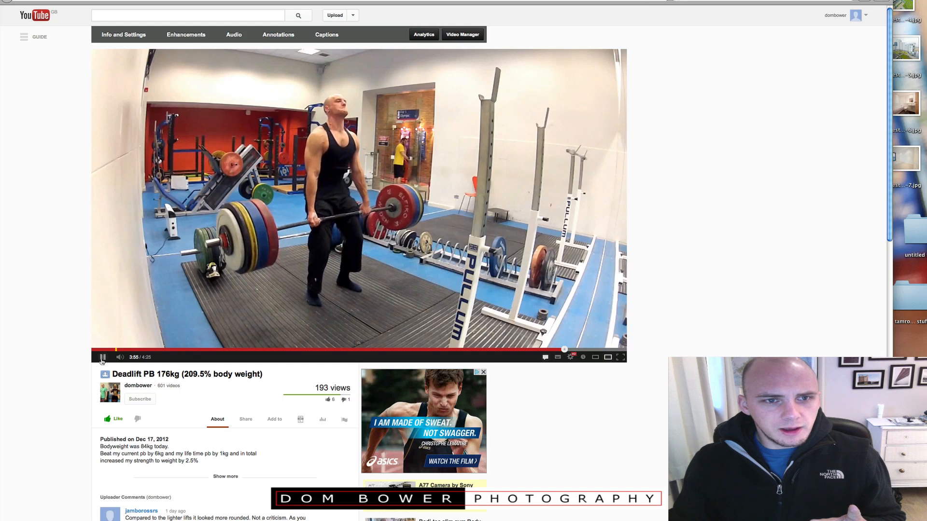
pyautogui.click(102, 361)
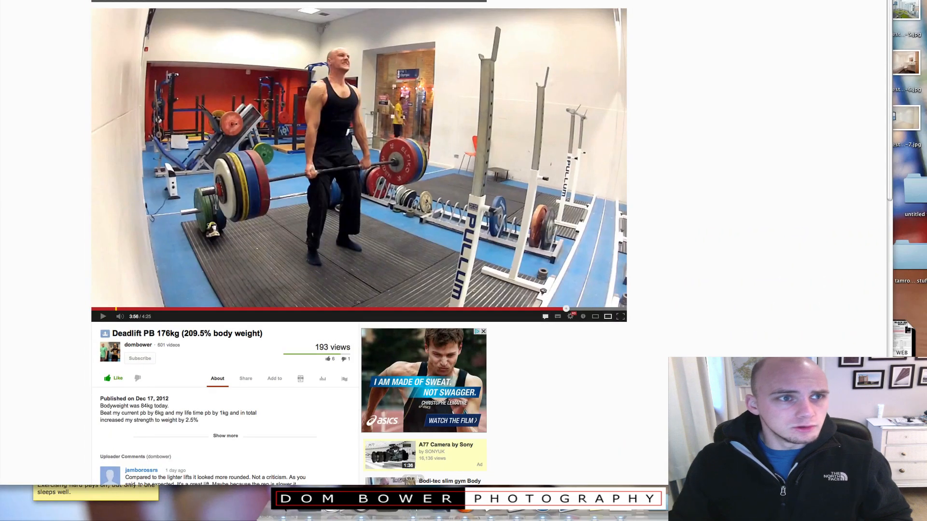
# Capture a selection screenshot of the paused video frame with Grab.
pyautogui.click(81, 4)
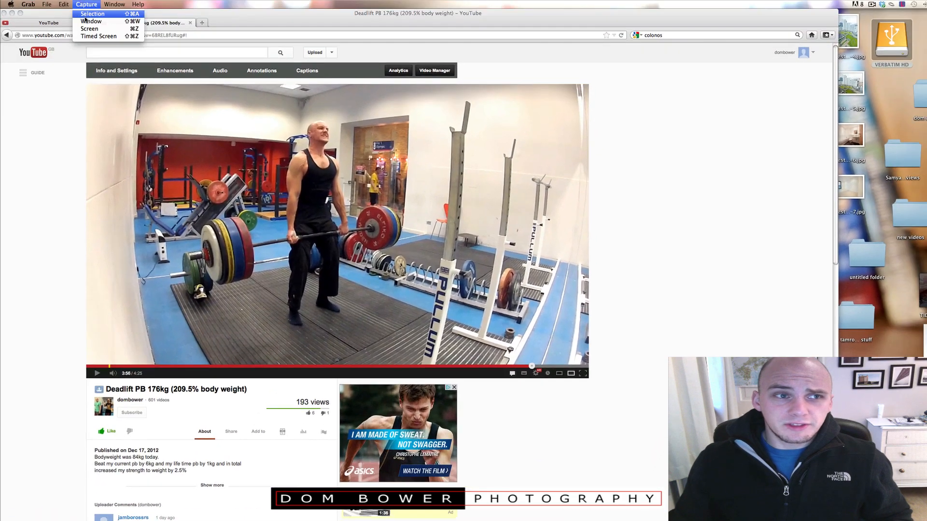
pyautogui.click(89, 14)
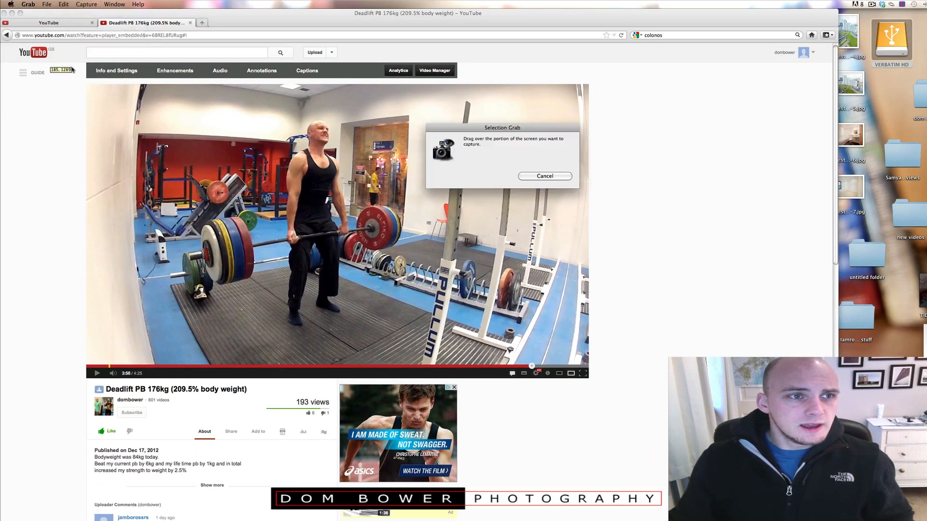
pyautogui.moveTo(71, 63); pyautogui.dragTo(612, 386)
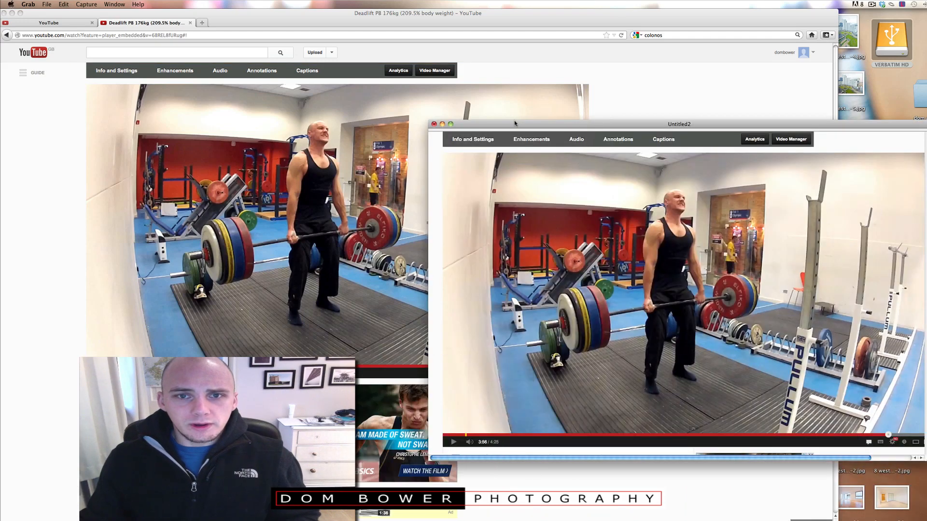
# Close the capture and save it to the Desktop as 176kg image.
pyautogui.moveTo(514, 122); pyautogui.dragTo(511, 123)
pyautogui.click(431, 124)
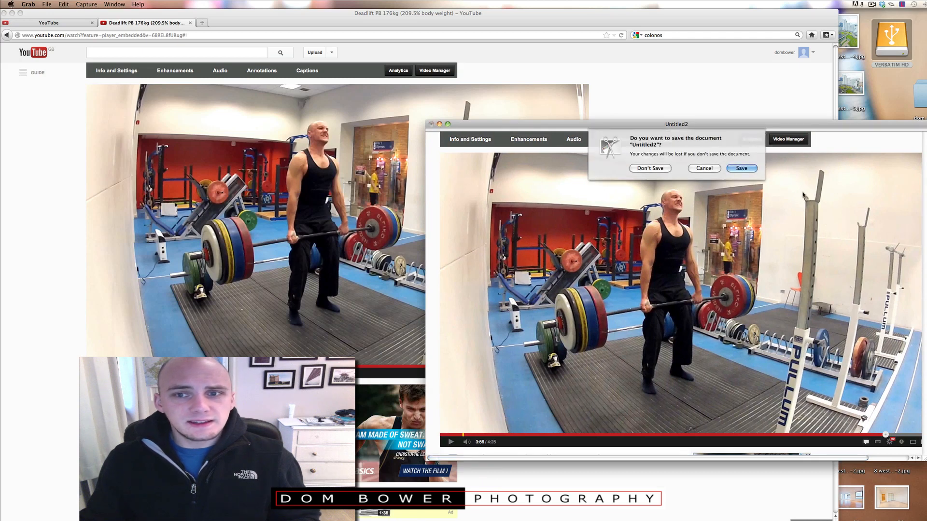
pyautogui.click(739, 168)
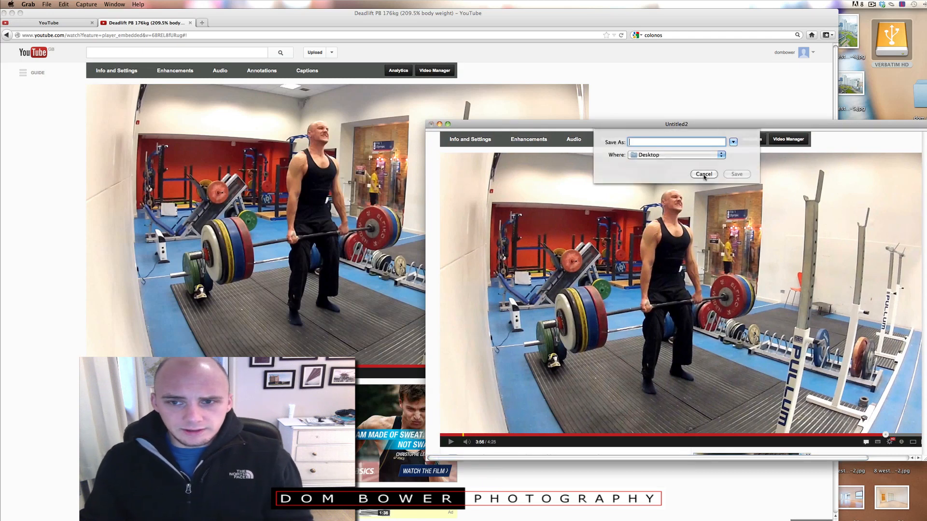
pyautogui.write('1')
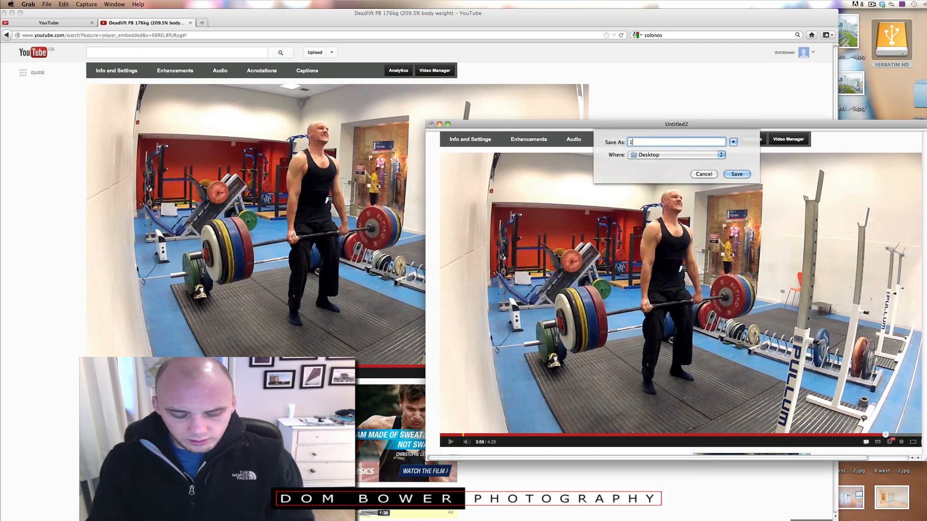
pyautogui.write('7')
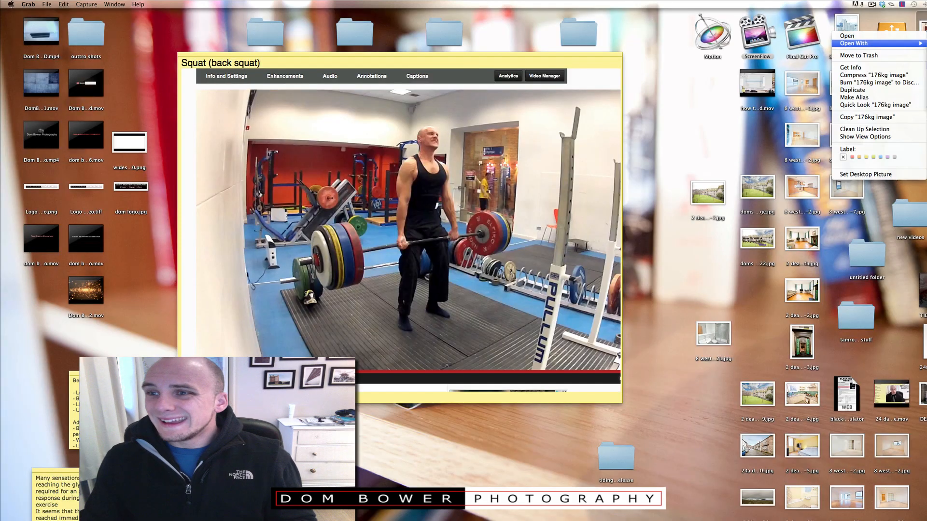
# Open the 176kg image file in GIMP.
pyautogui.click(784, 54)
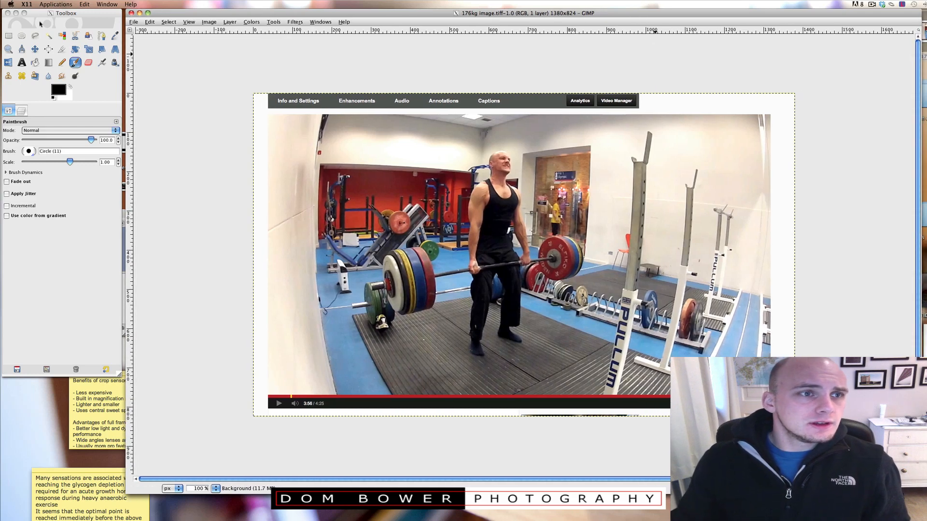
pyautogui.click(36, 49)
pyautogui.click(35, 49)
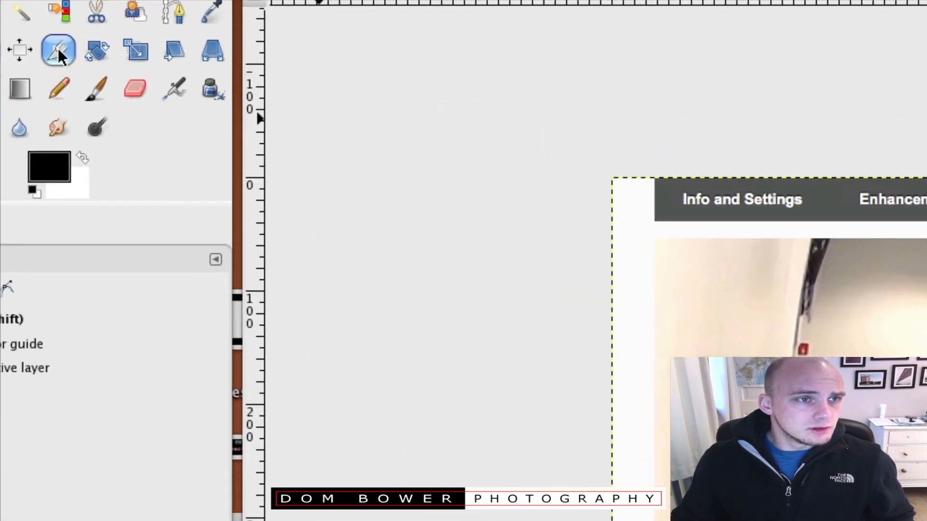
# Crop the image to the video frame only, about 1259 × 708 px, removing the page header and player controls.
pyautogui.click(63, 49)
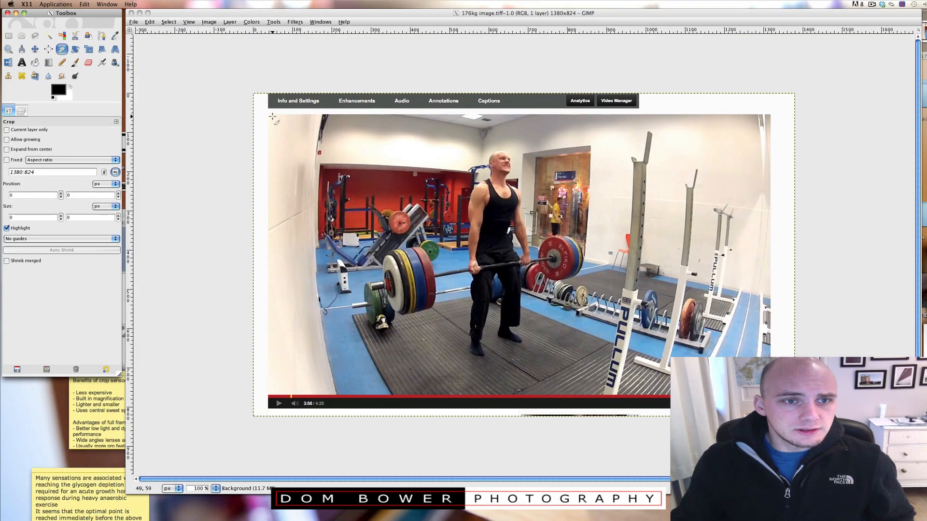
pyautogui.moveTo(273, 117); pyautogui.dragTo(477, 216)
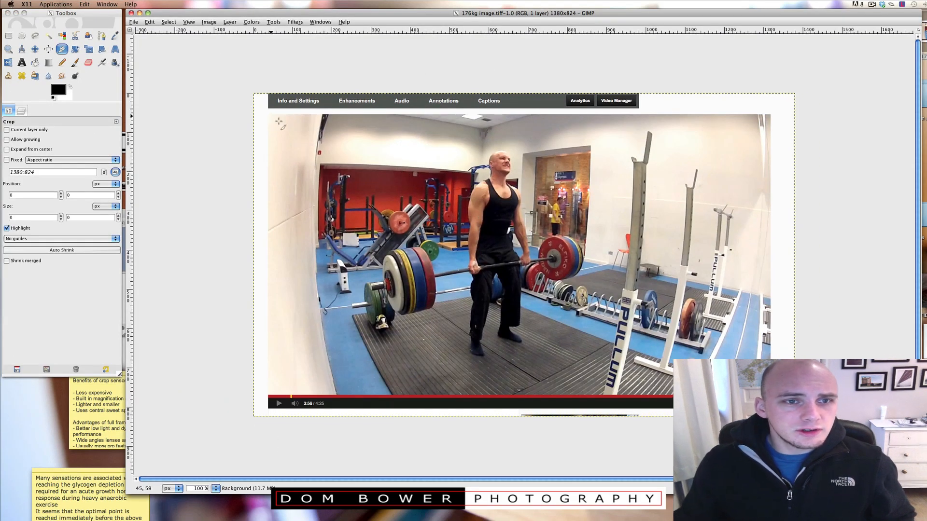
pyautogui.moveTo(271, 116); pyautogui.dragTo(768, 395)
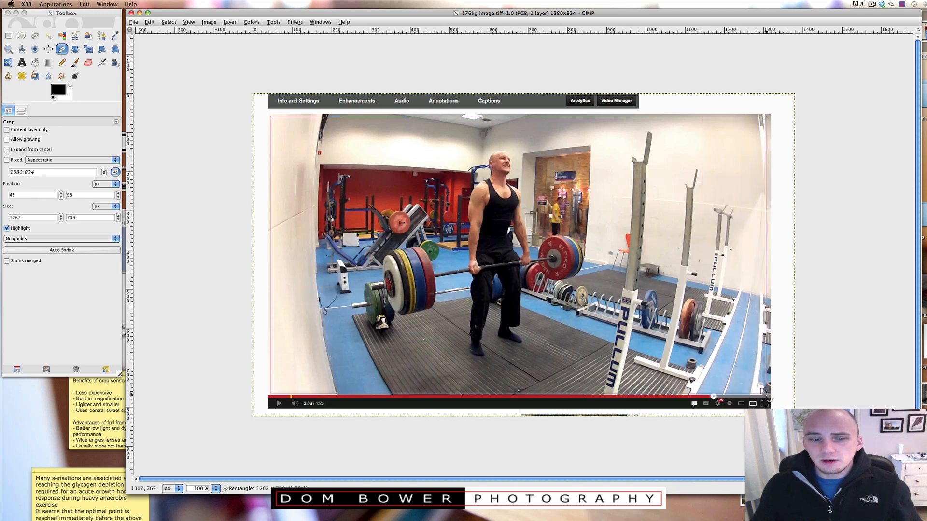
pyautogui.moveTo(766, 394); pyautogui.dragTo(766, 394)
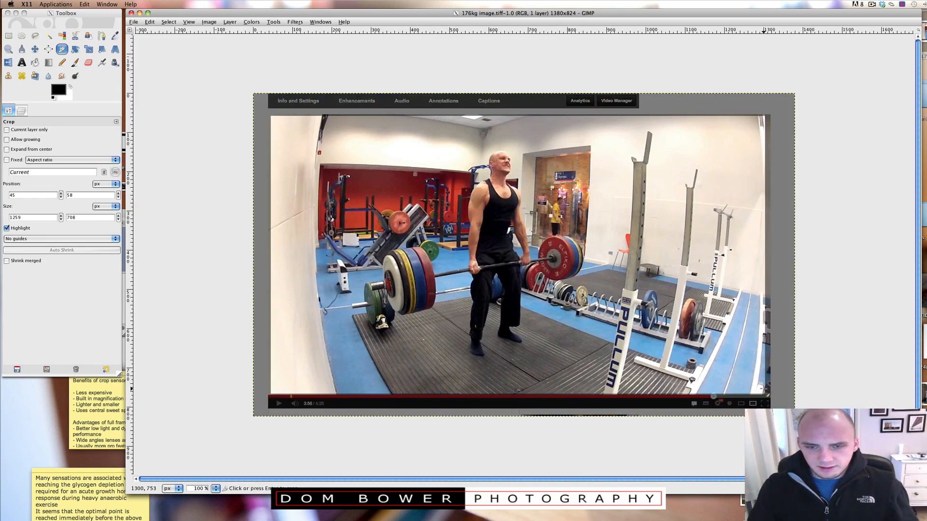
pyautogui.press('Return')
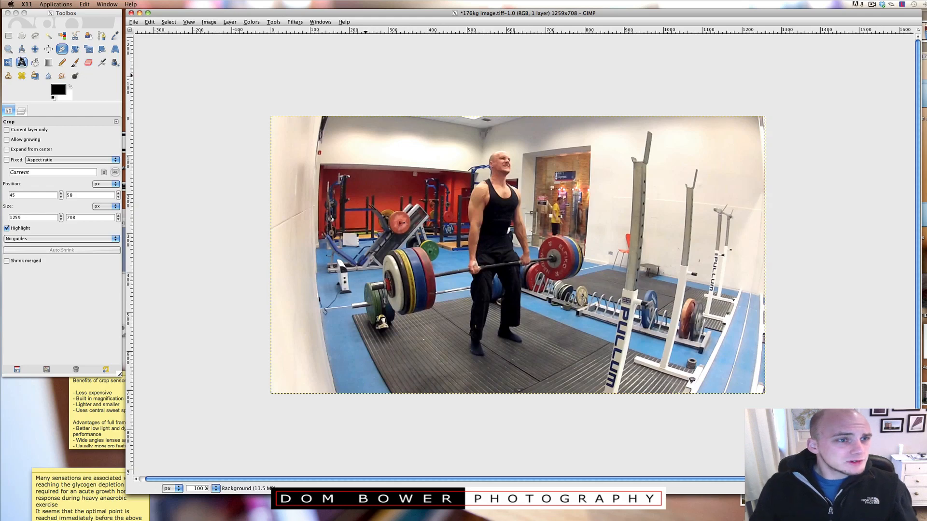
# Add a text box in the upper right of the image reading 176kg Deadlift.
pyautogui.click(22, 62)
pyautogui.click(22, 62)
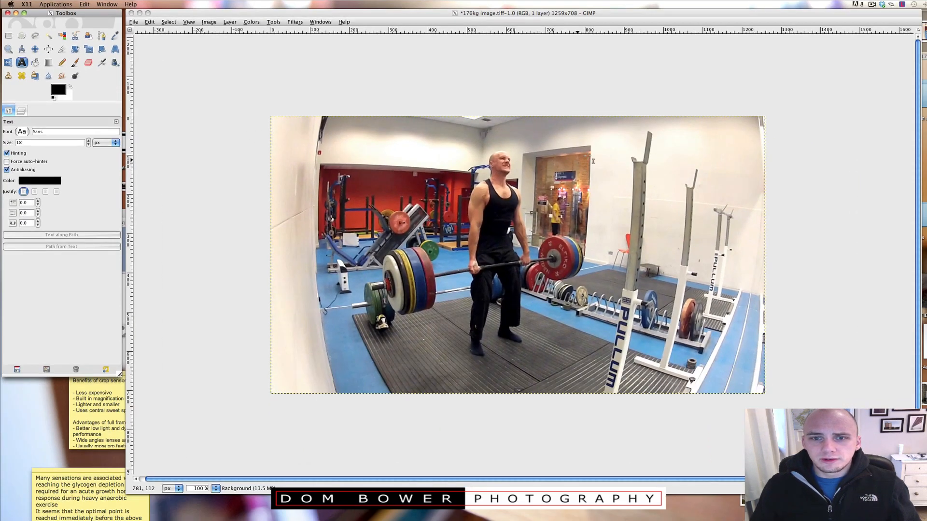
pyautogui.click(564, 136)
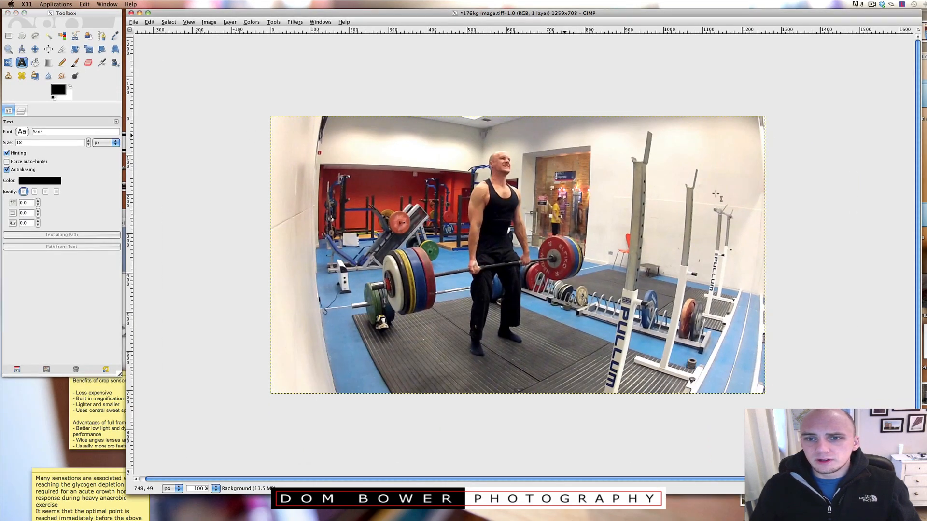
pyautogui.moveTo(576, 135); pyautogui.dragTo(757, 211)
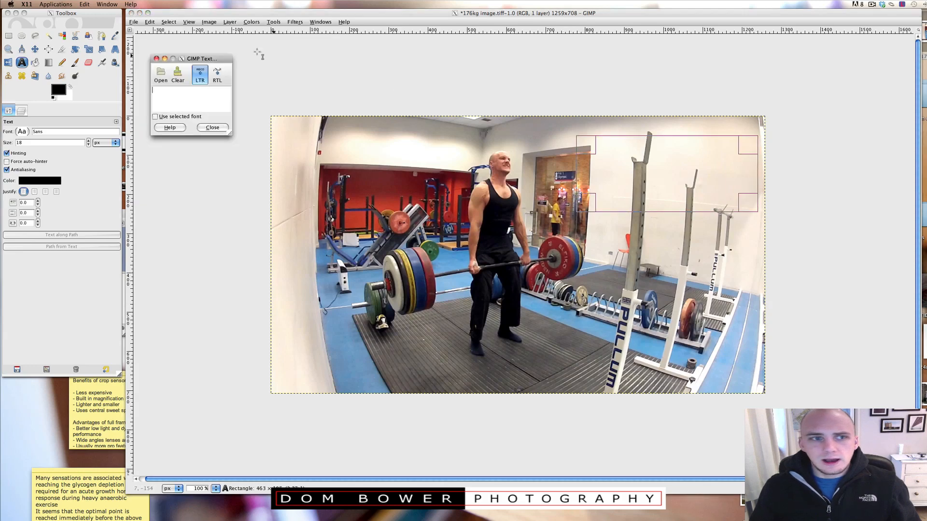
pyautogui.write('176kg Deadlift')
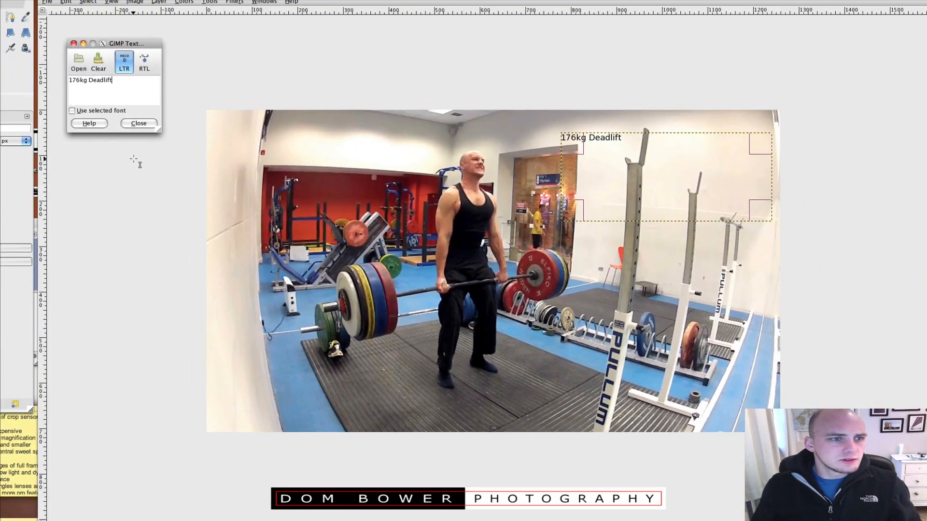
# Center-justify the text and set its size to 78 px.
pyautogui.click(46, 192)
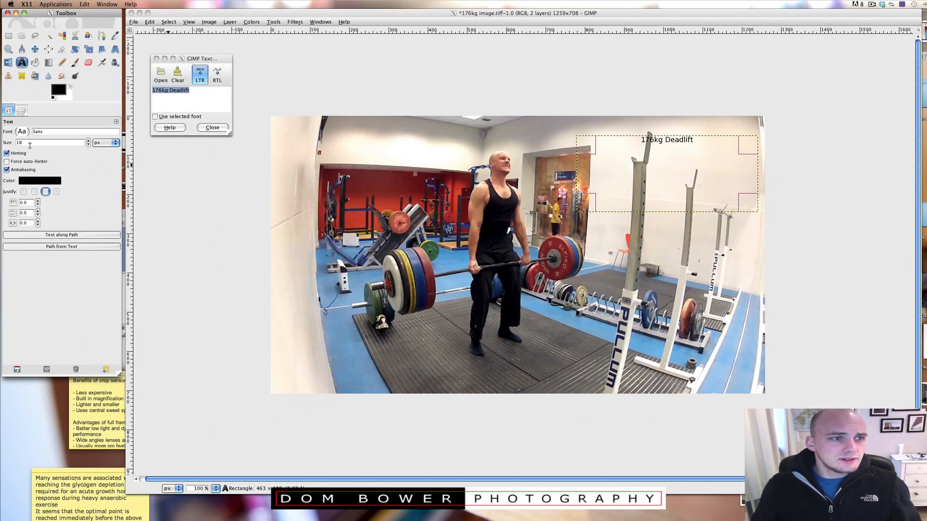
pyautogui.moveTo(30, 145); pyautogui.dragTo(5, 147)
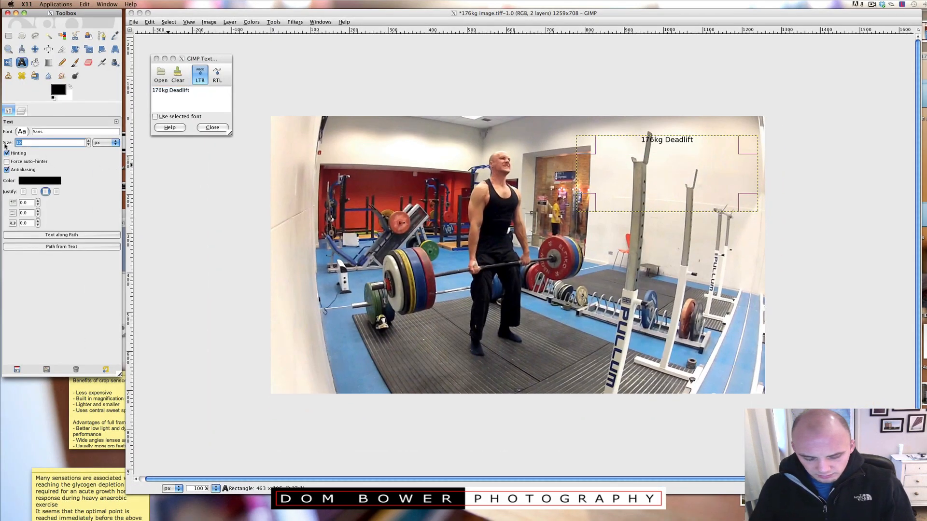
pyautogui.press('Return')
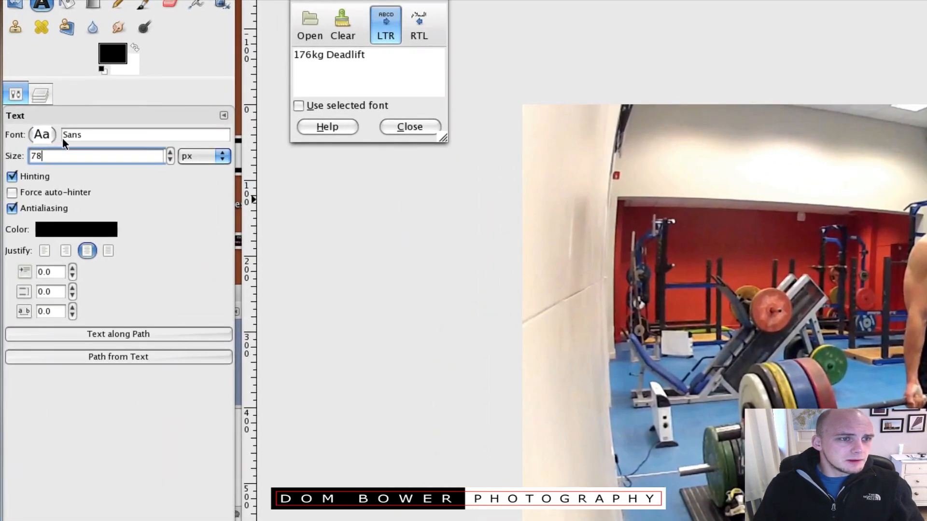
# Set the text font to Sans Bold and show the image's layers.
pyautogui.click(45, 135)
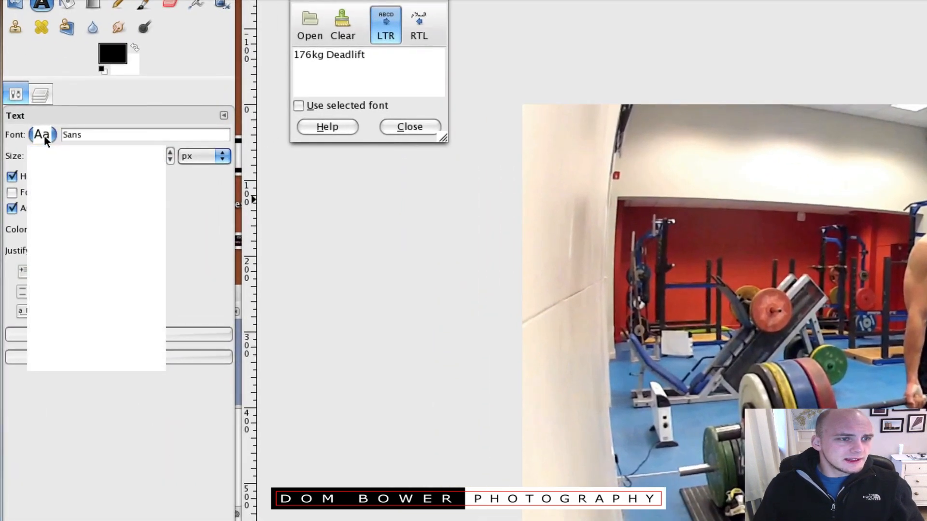
pyautogui.click(62, 177)
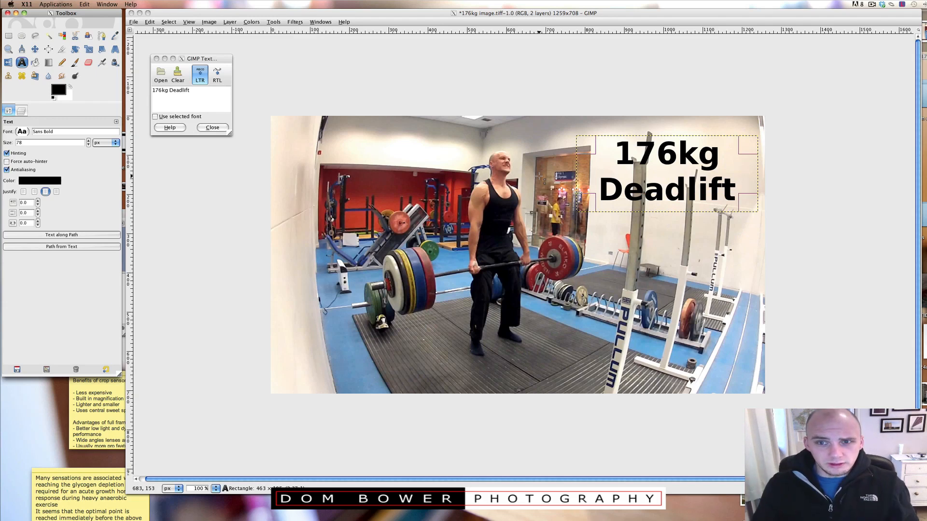
pyautogui.click(22, 110)
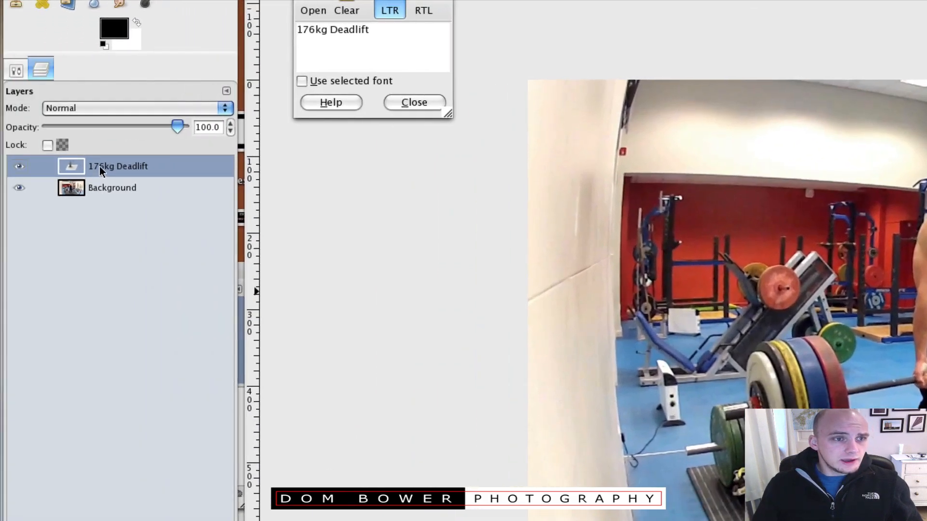
# Duplicate the 176kg Deadlift text layer and set the copy's text colour to red.
pyautogui.rightClick(102, 166)
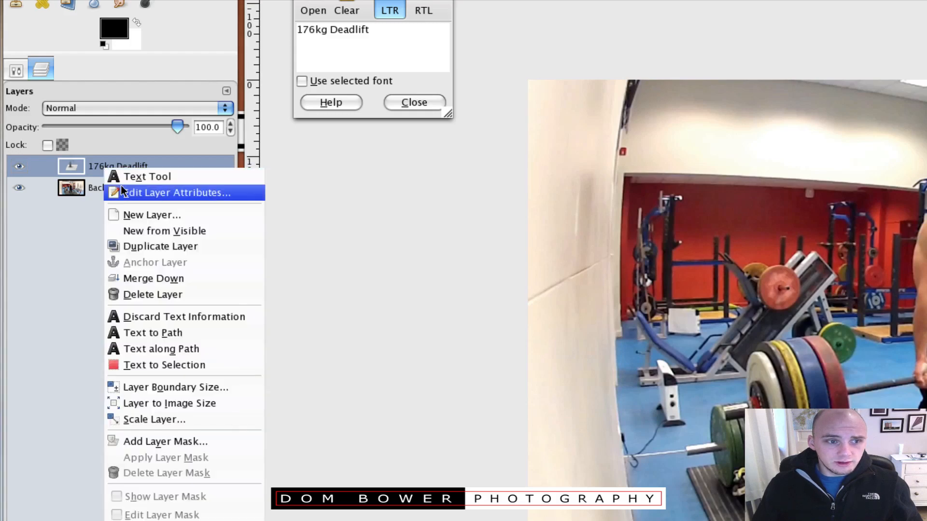
pyautogui.click(128, 246)
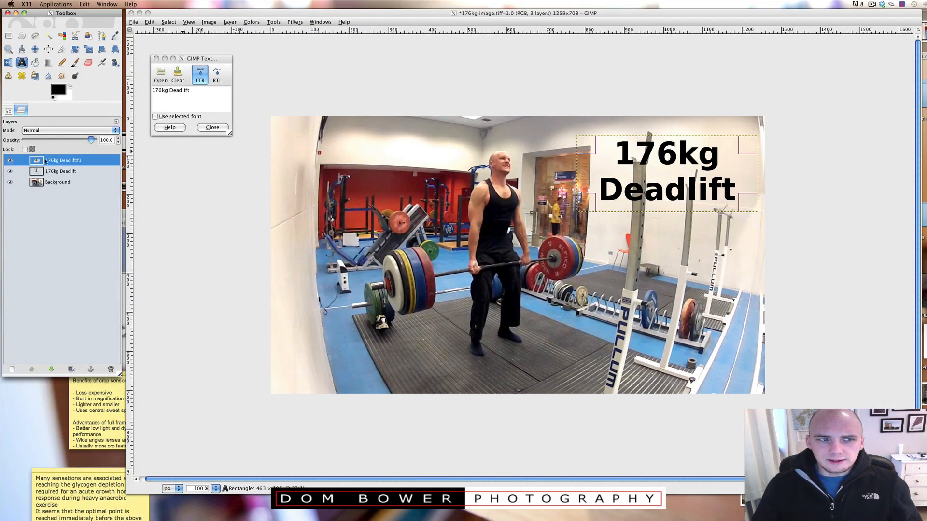
pyautogui.click(8, 111)
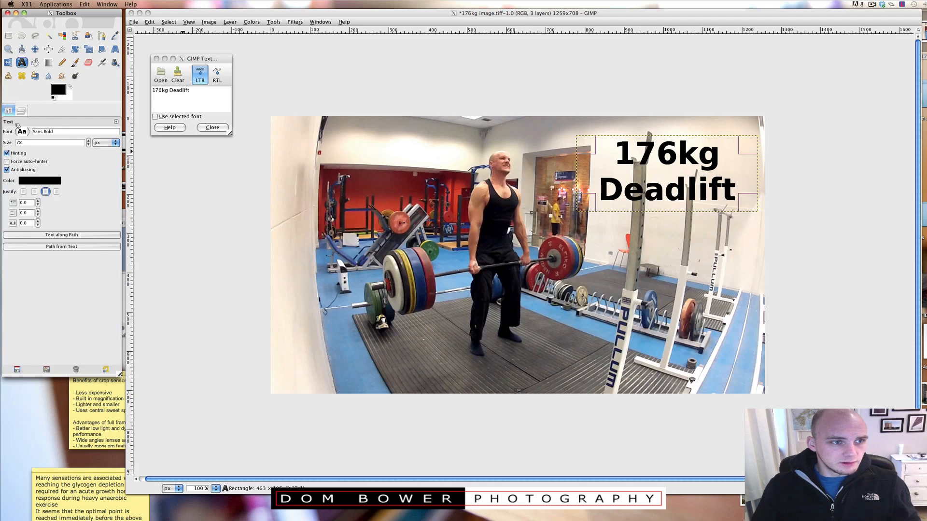
pyautogui.click(28, 181)
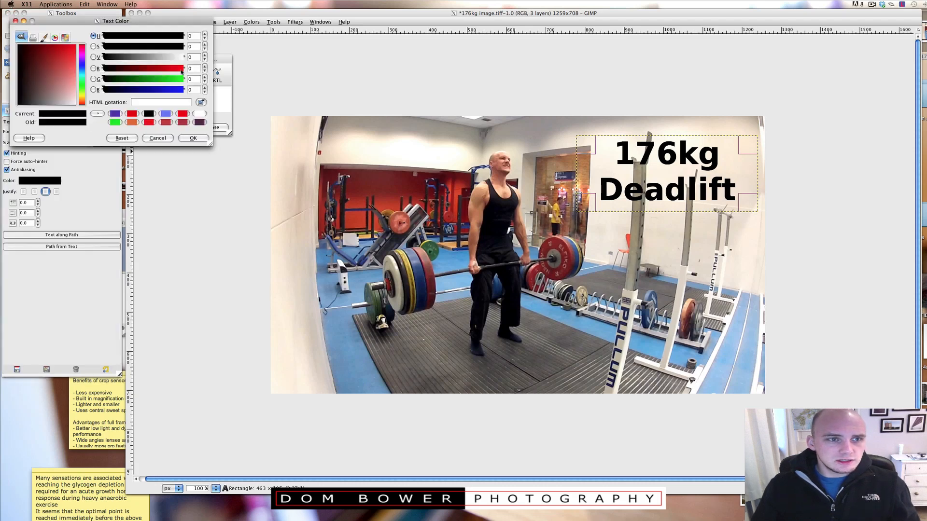
pyautogui.click(182, 70)
pyautogui.click(194, 138)
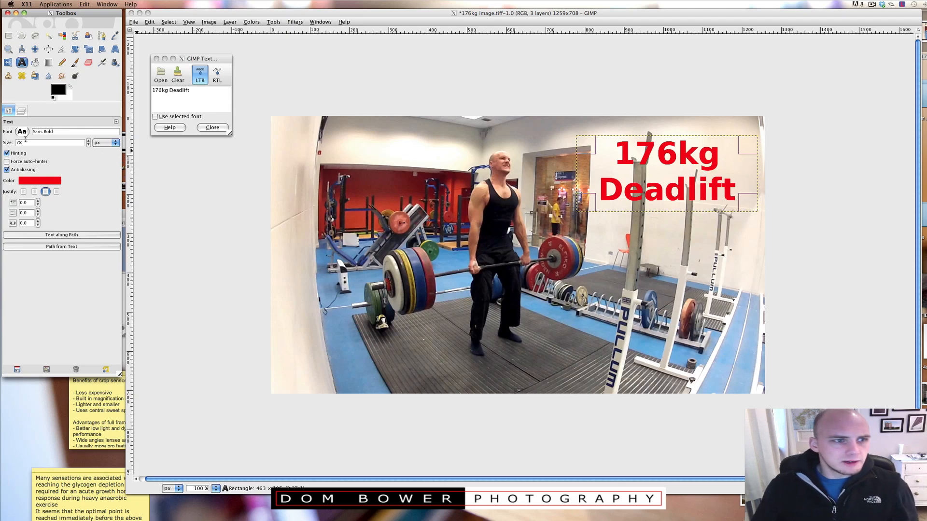
# Nudge one of the 176kg Deadlift text layers a few pixels up and left with the Move tool to form a red shadow.
pyautogui.click(21, 113)
pyautogui.click(46, 160)
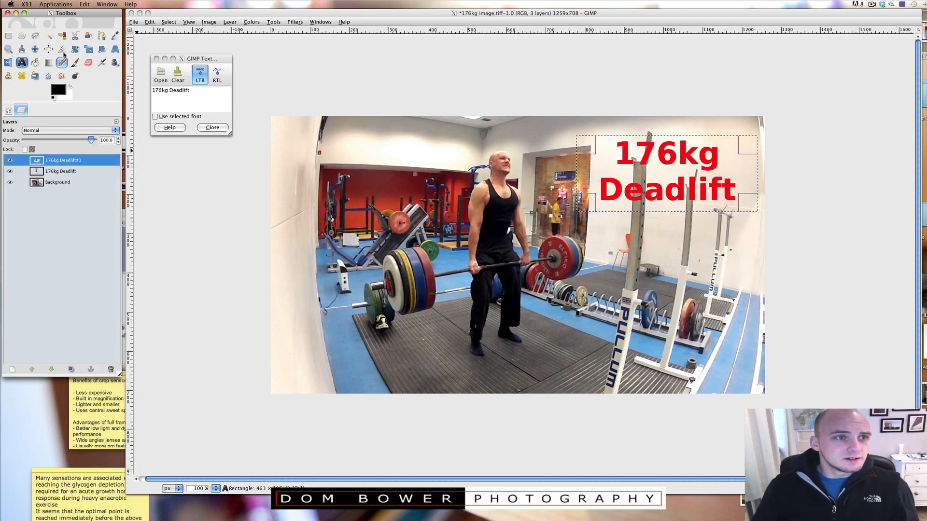
pyautogui.click(35, 52)
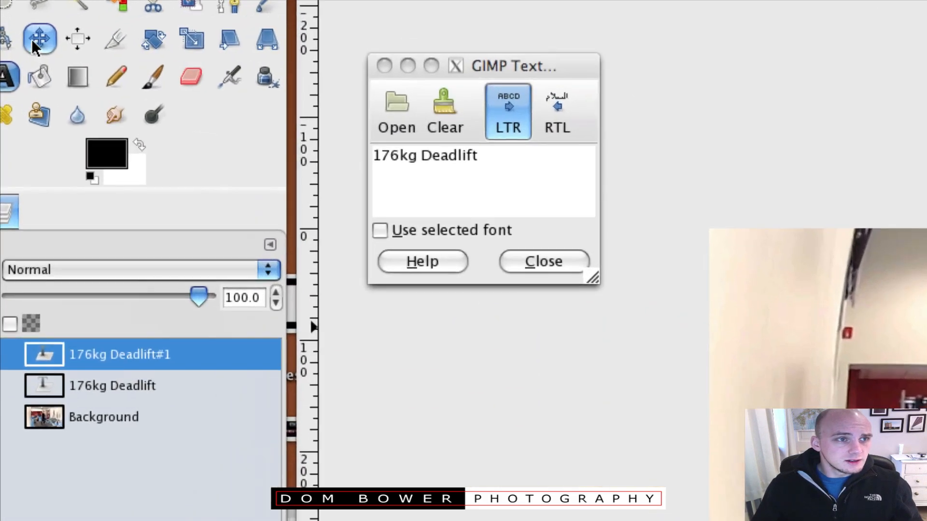
pyautogui.click(105, 353)
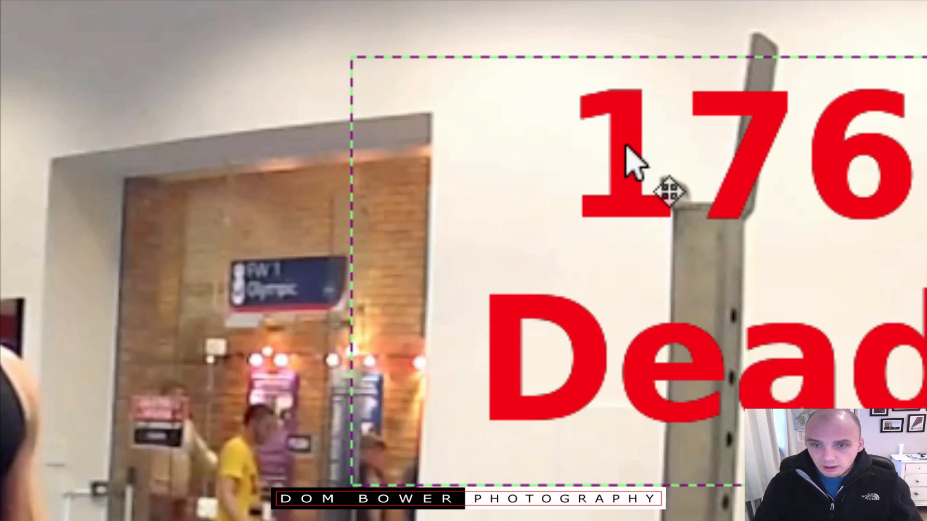
pyautogui.press('Up')
pyautogui.press('Up')
pyautogui.press('Left')
pyautogui.press('Left')
pyautogui.press('Left')
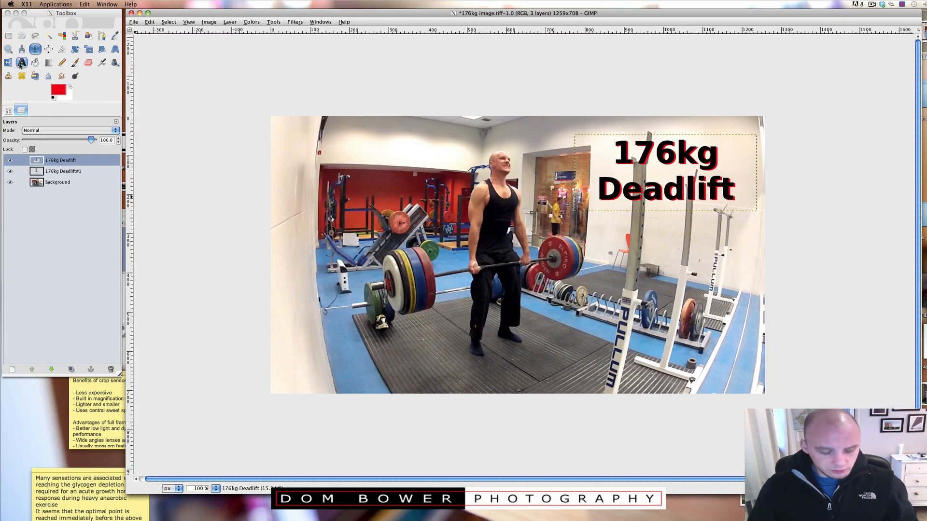
# Add a text box near the bottom of the image reading 209% Bodyweight.
pyautogui.click(21, 63)
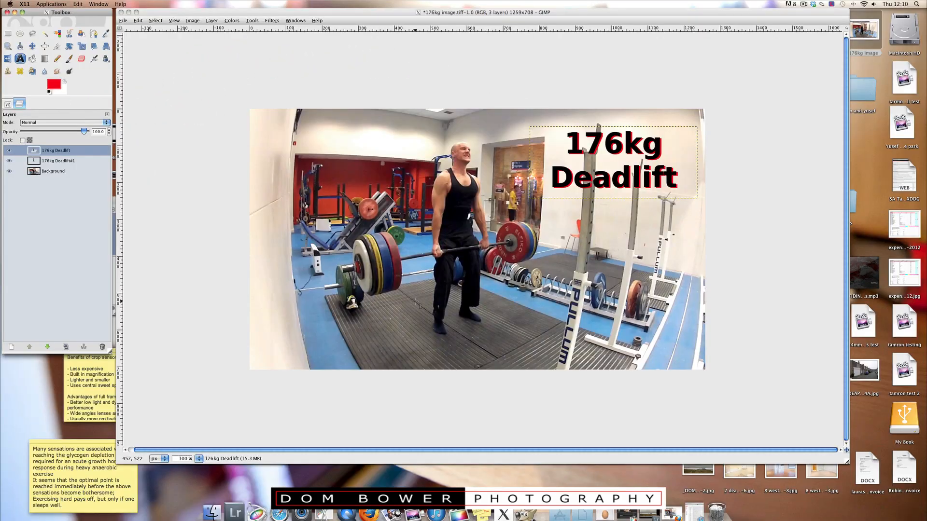
pyautogui.click(416, 303)
pyautogui.write('209% Bodyweight')
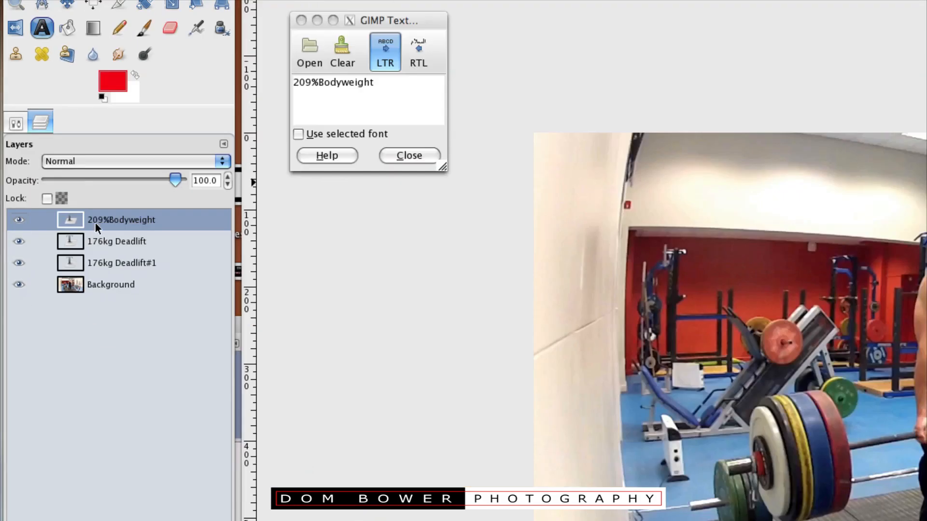
# Duplicate the 209% Bodyweight text layer and change the copy's text colour.
pyautogui.click(103, 484)
pyautogui.click(10, 107)
pyautogui.click(57, 211)
pyautogui.click(259, 115)
pyautogui.click(276, 148)
pyautogui.click(28, 106)
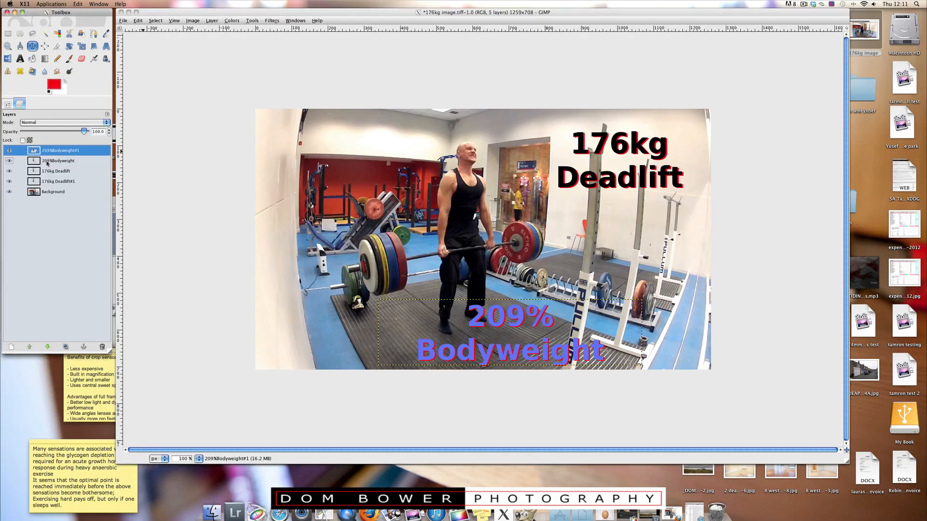
# Reorder the 209% Bodyweight layers and offset one slightly to create a shadow behind the red text.
pyautogui.moveTo(47, 163); pyautogui.dragTo(48, 148)
pyautogui.click(60, 161)
pyautogui.click(474, 307)
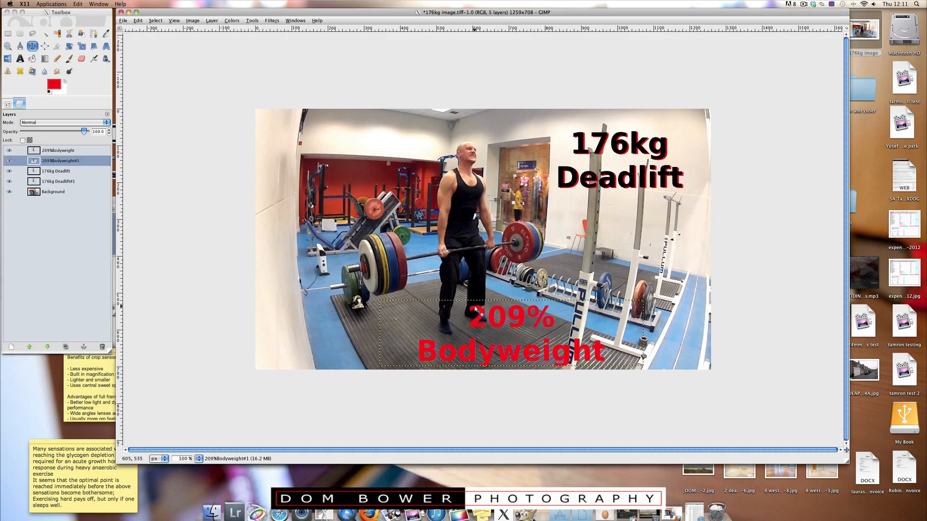
pyautogui.moveTo(474, 306); pyautogui.dragTo(476, 309)
pyautogui.click(123, 21)
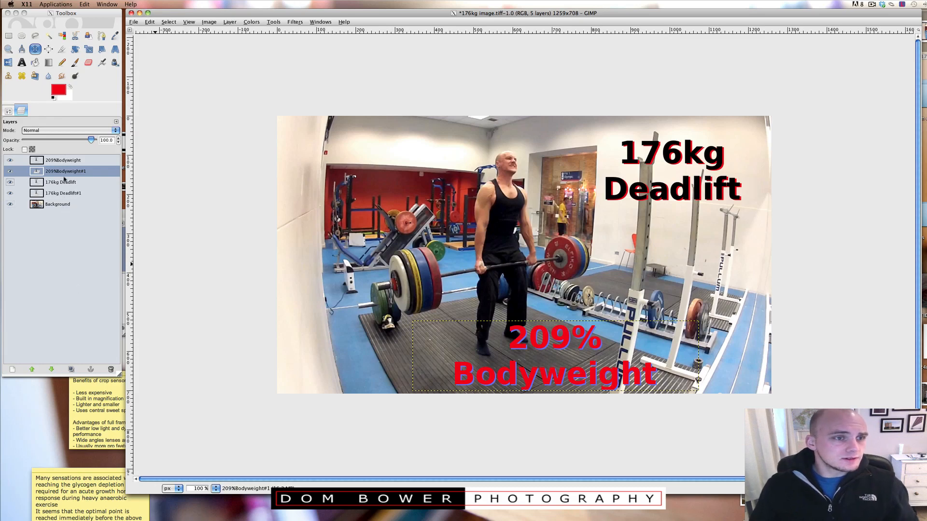
# Flatten the image into a single layer and open the Save As dialog.
pyautogui.rightClick(57, 207)
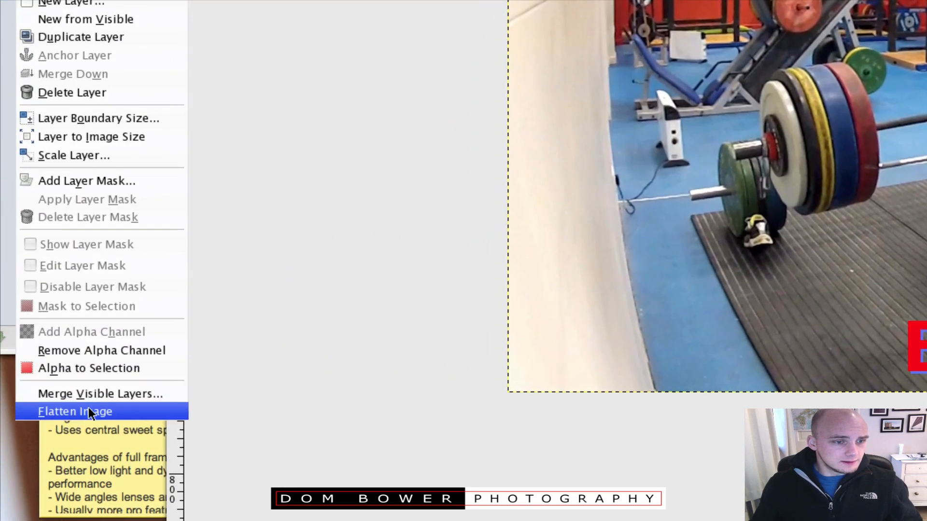
pyautogui.click(86, 403)
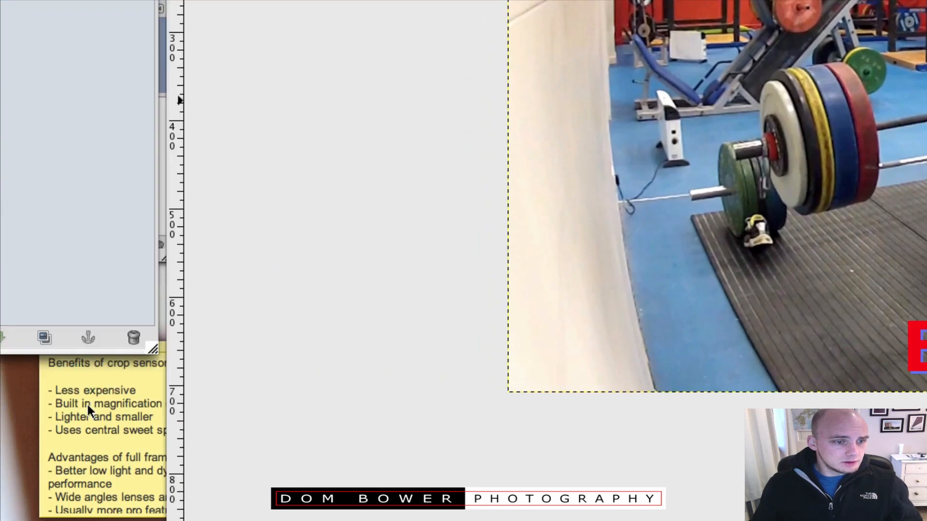
pyautogui.click(133, 21)
pyautogui.click(133, 21)
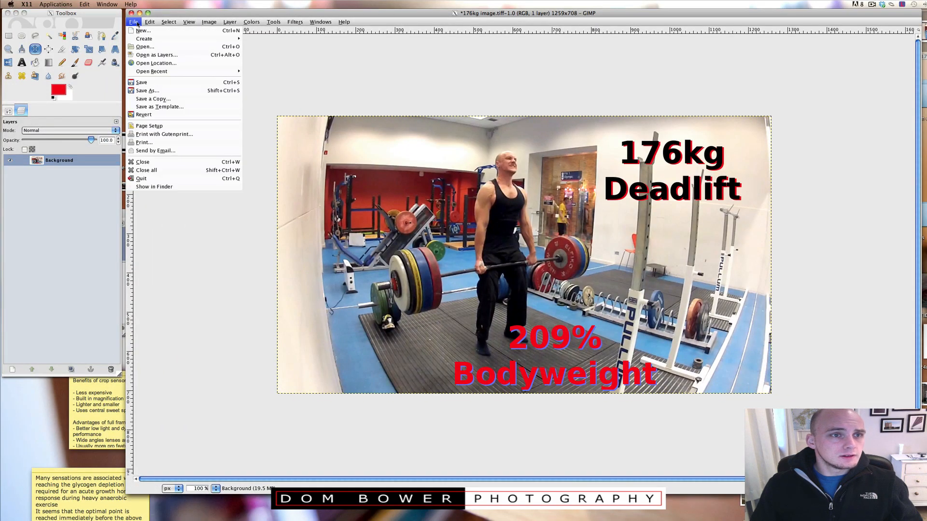
pyautogui.click(150, 91)
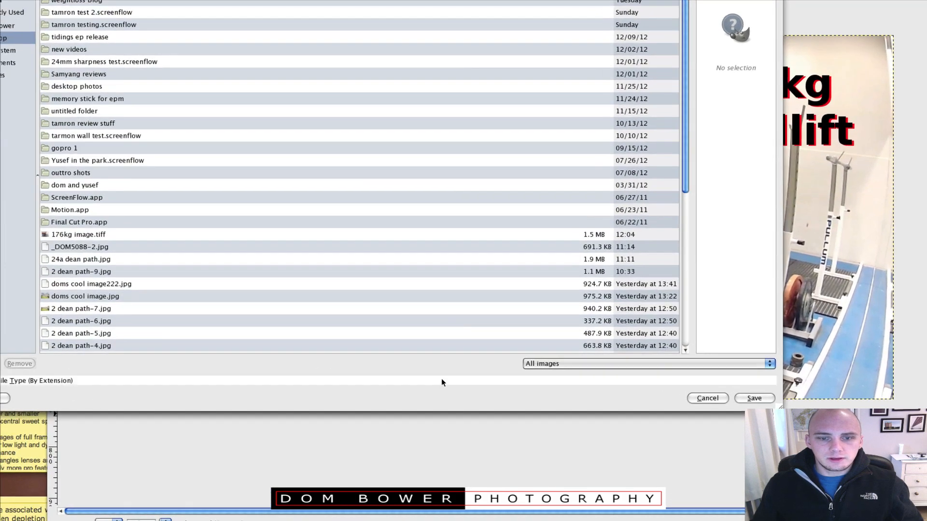
# Expand the file type list and choose the image format to save as.
pyautogui.click(423, 379)
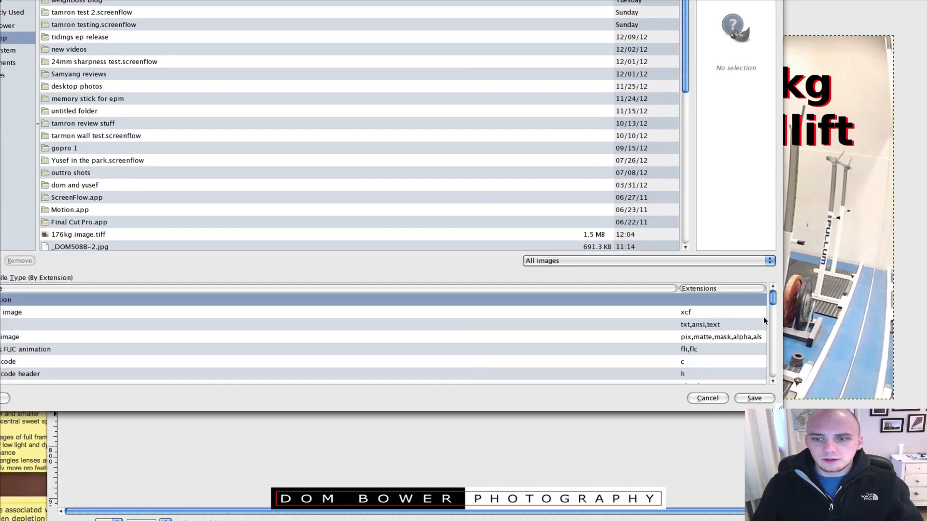
pyautogui.moveTo(771, 299); pyautogui.dragTo(771, 329)
pyautogui.click(720, 350)
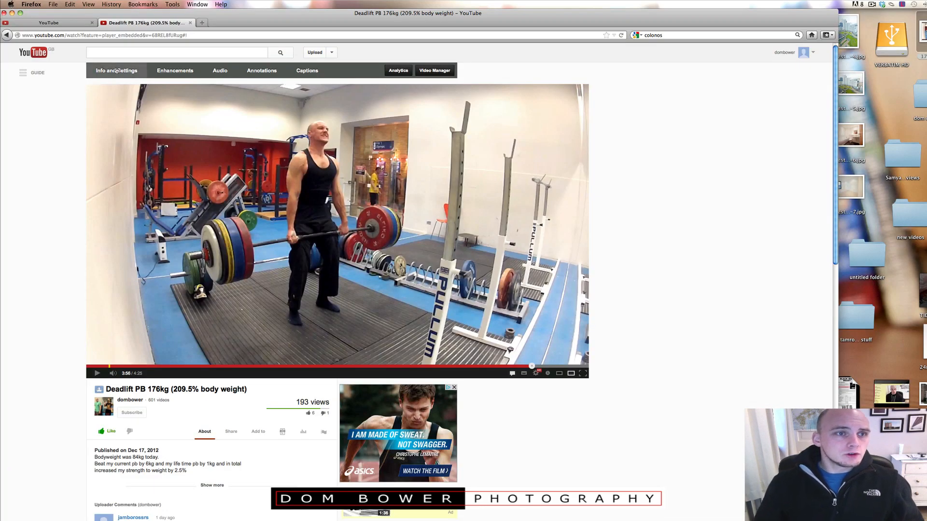
# Switch to Firefox and open the Info and Settings page for the Deadlift PB 176kg video on YouTube.
pyautogui.click(116, 71)
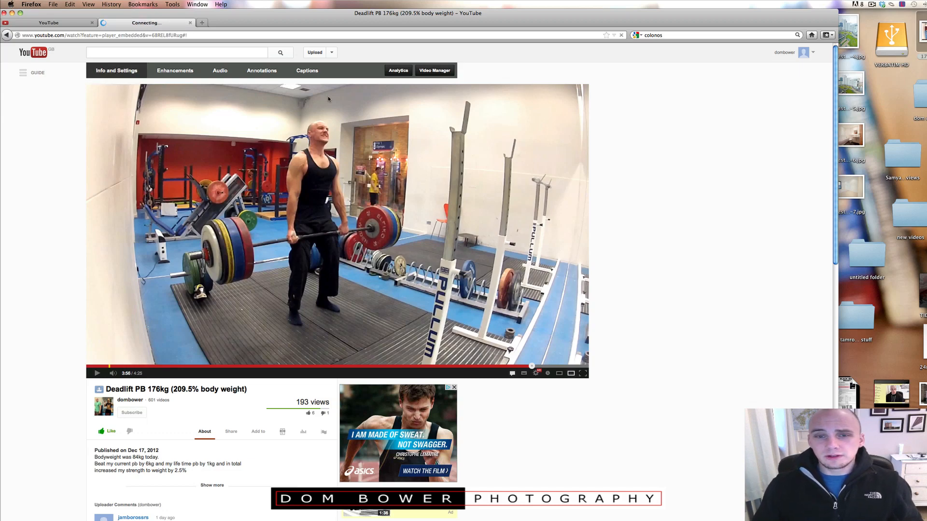